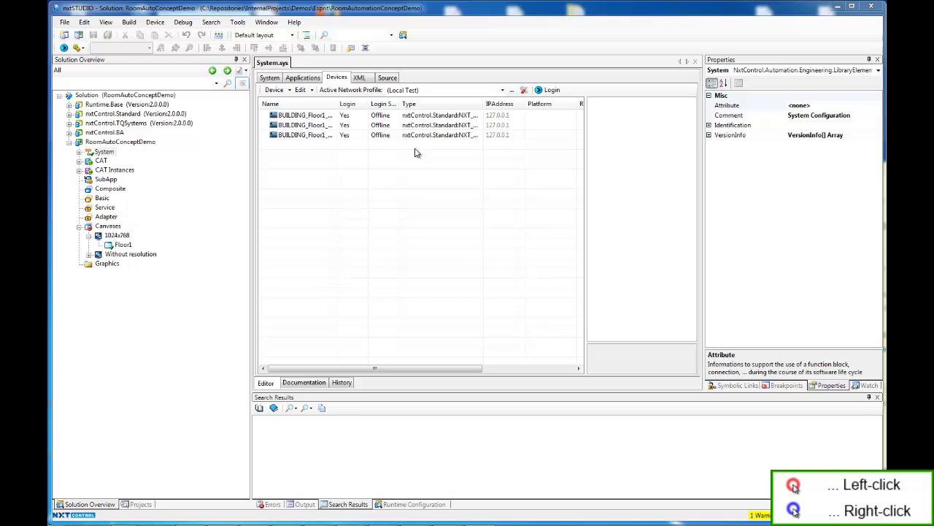
Start the local test runtimes for all three BUILDING_Floor1 devices.
{"action": "left_click_drag", "start_coordinate": [414, 153], "coordinate": [423, 125]}
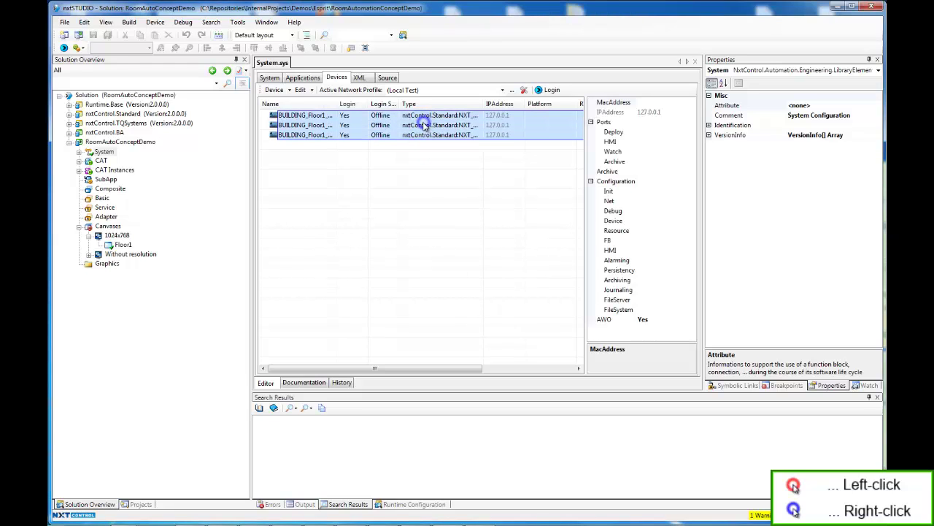
{"action": "right_click", "coordinate": [423, 125]}
{"action": "left_click", "coordinate": [452, 189]}
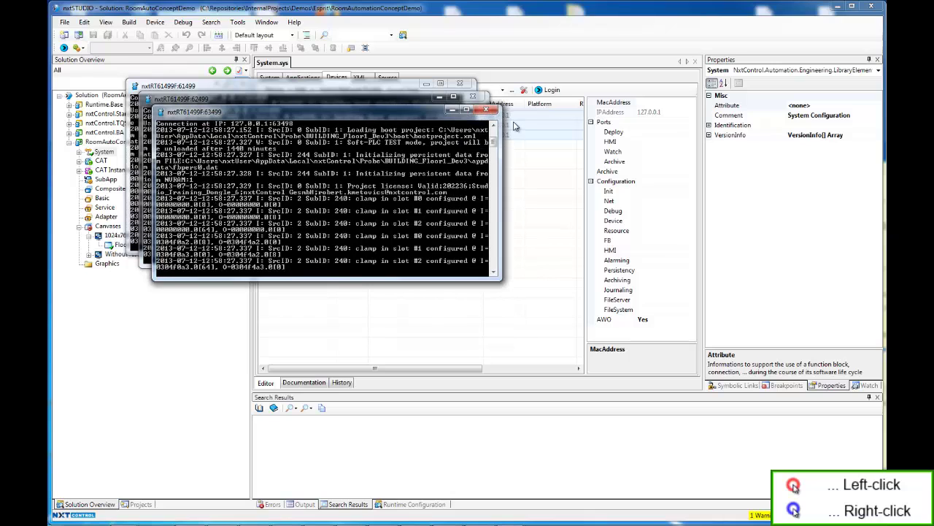
Deploy the project to all three BUILDING_Floor1 devices and close the deployment dialog.
{"action": "right_click", "coordinate": [513, 122]}
{"action": "left_click", "coordinate": [555, 143]}
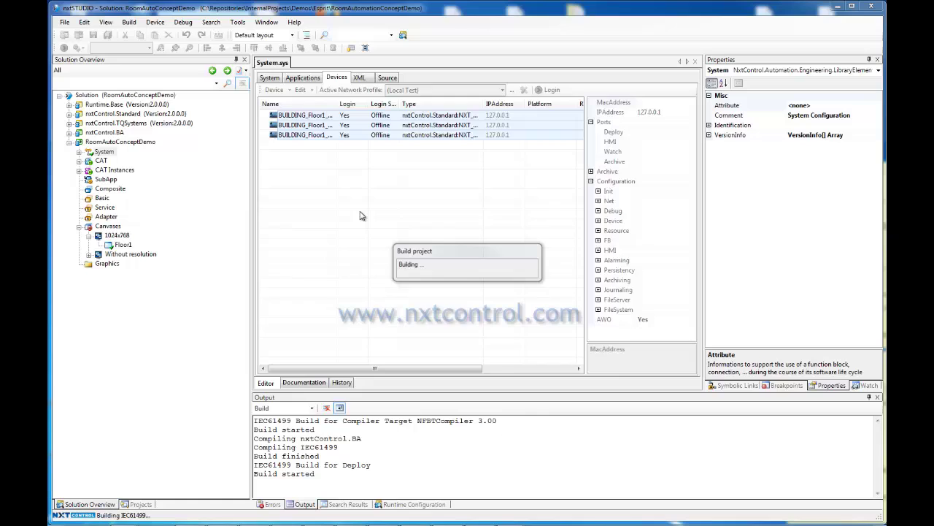
{"action": "left_click", "coordinate": [321, 153]}
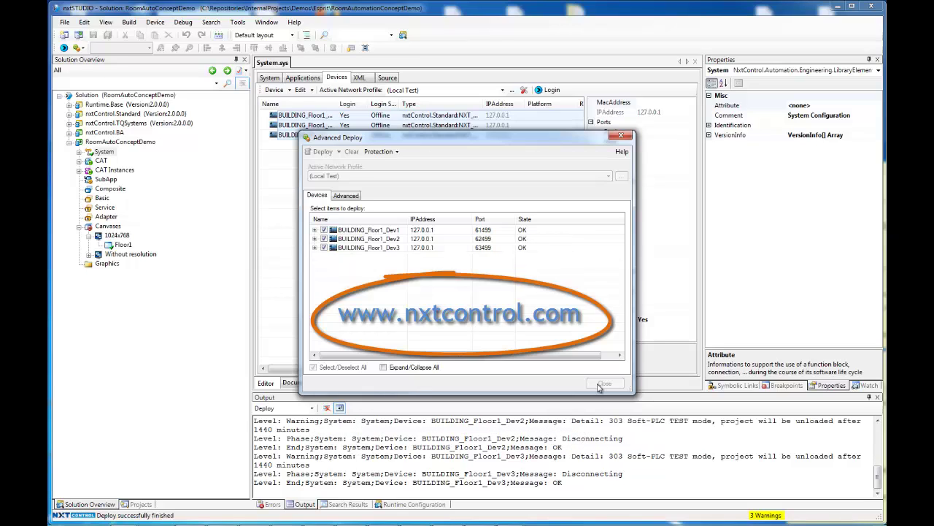
{"action": "left_click", "coordinate": [603, 384]}
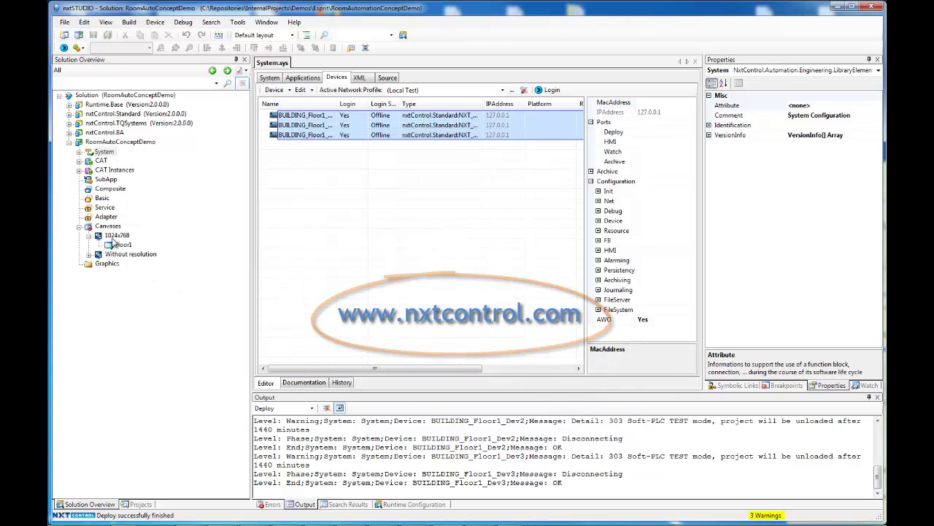
Run the 1024x768 canvas as a local HMI runtime test and enlarge its window to show the whole Floor 1 plan.
{"action": "right_click", "coordinate": [115, 236]}
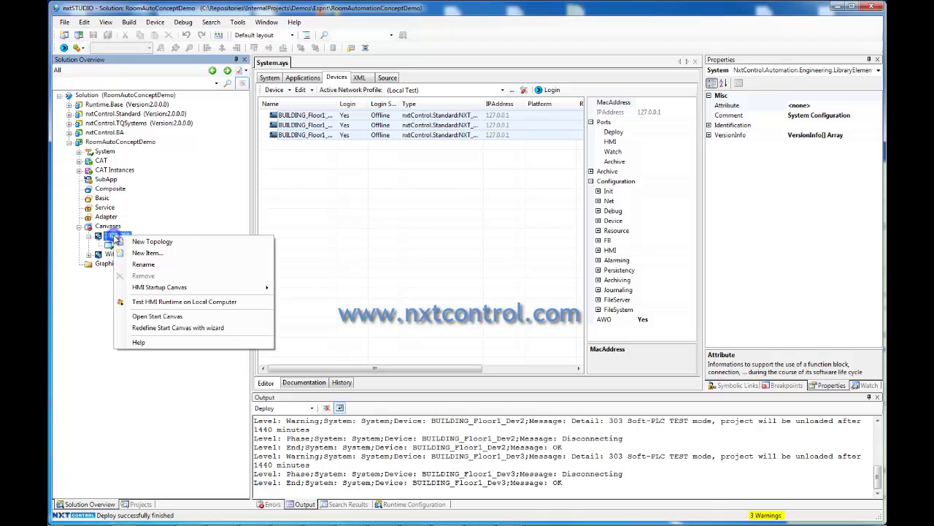
{"action": "left_click", "coordinate": [149, 302]}
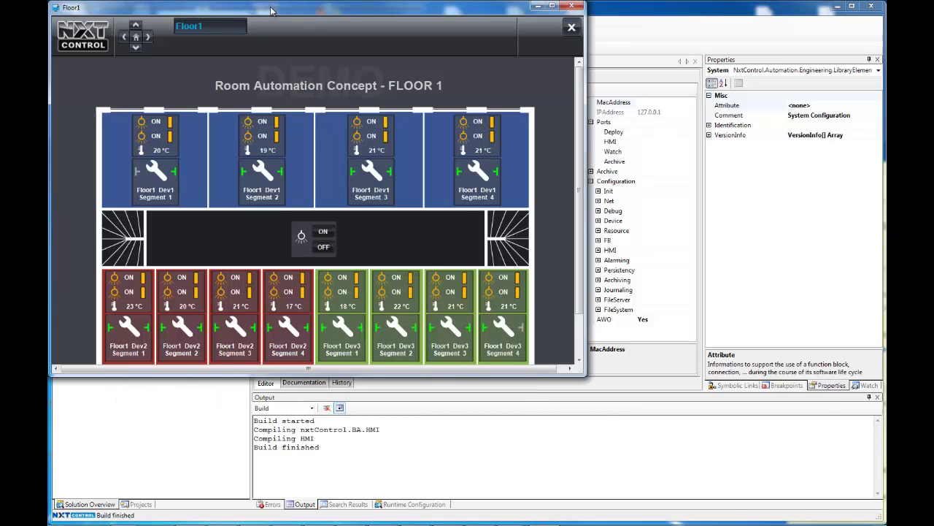
{"action": "left_click_drag", "start_coordinate": [271, 11], "coordinate": [407, 52]}
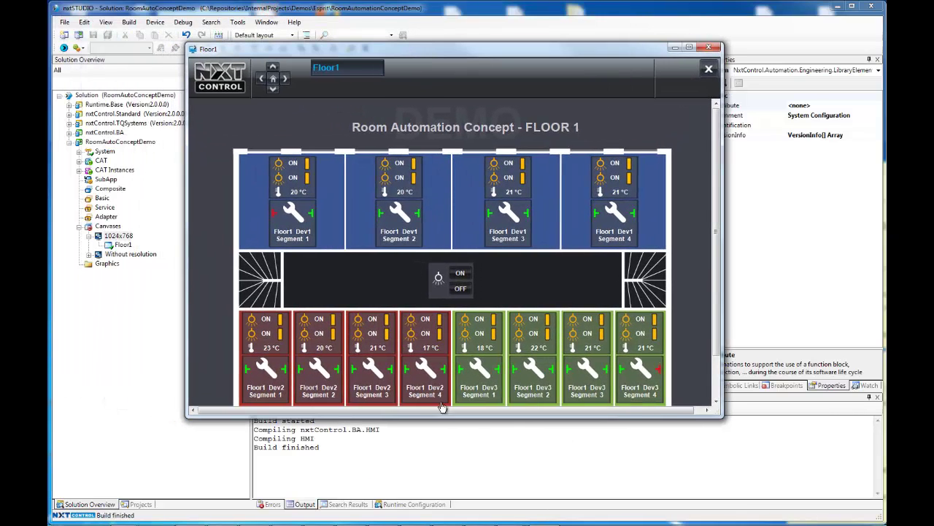
{"action": "left_click_drag", "start_coordinate": [447, 417], "coordinate": [444, 473]}
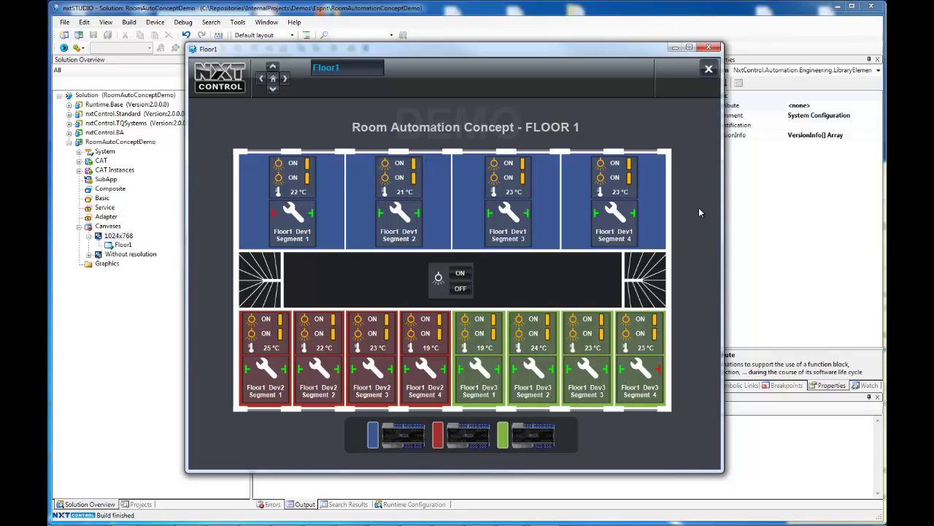
In the Floor1 Dev1 Segment 2 room control, switch Lighting Circuit 1 off and back on and dim Lighting Circuit 2 to about 51 %.
{"action": "left_click", "coordinate": [395, 179]}
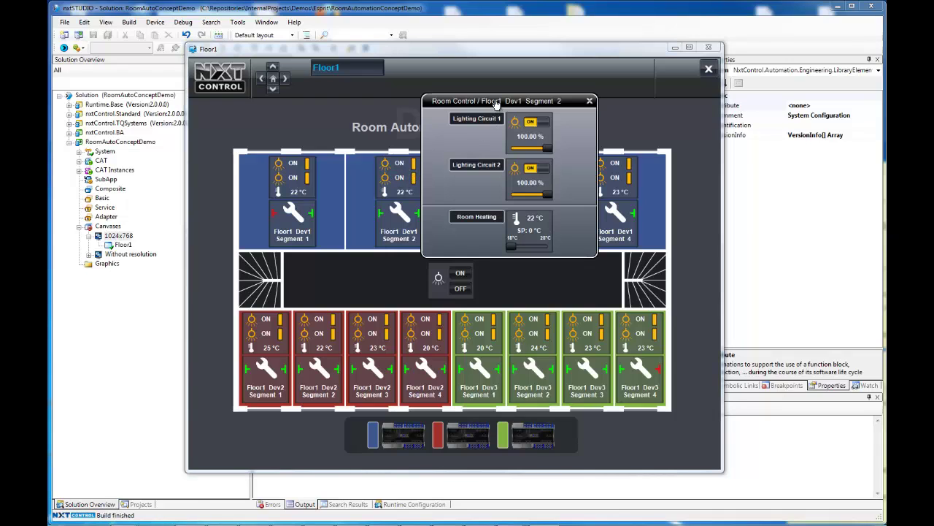
{"action": "left_click_drag", "start_coordinate": [504, 105], "coordinate": [543, 106]}
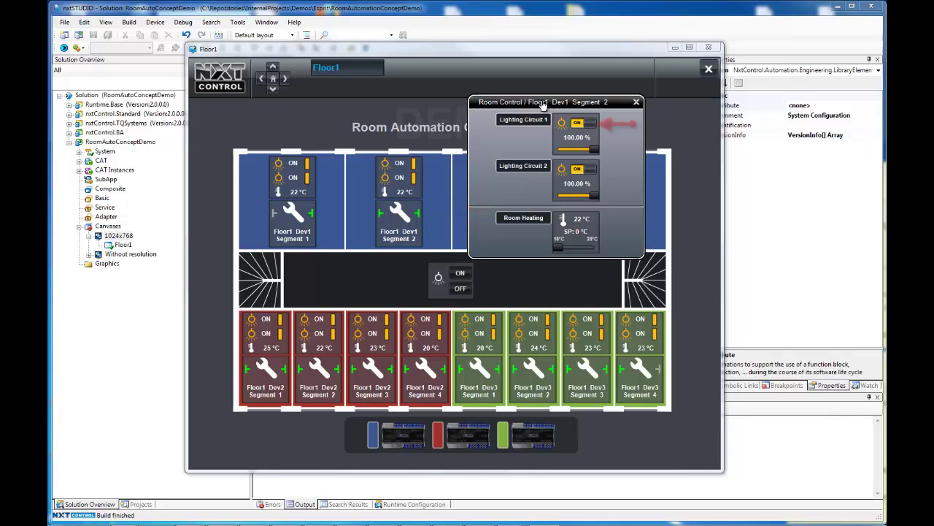
{"action": "left_click", "coordinate": [591, 124]}
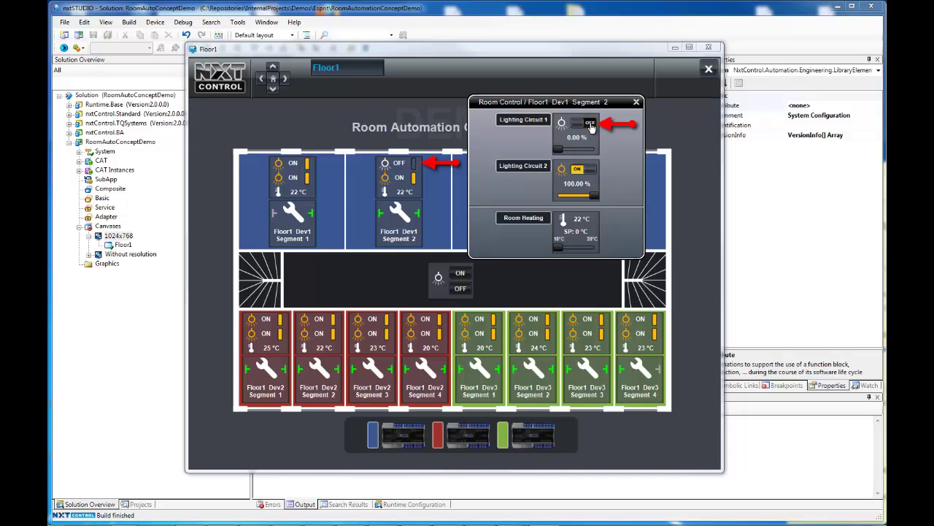
{"action": "left_click", "coordinate": [591, 124]}
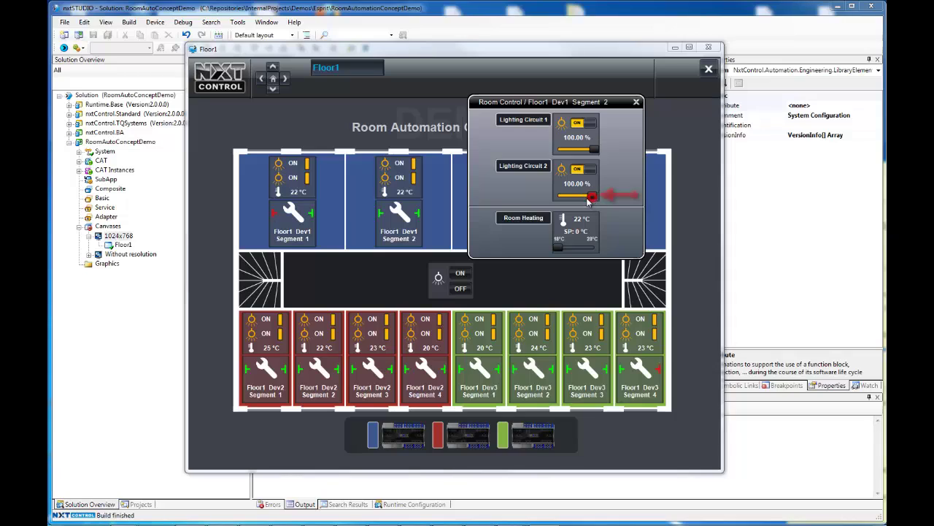
{"action": "left_click_drag", "start_coordinate": [592, 196], "coordinate": [576, 205]}
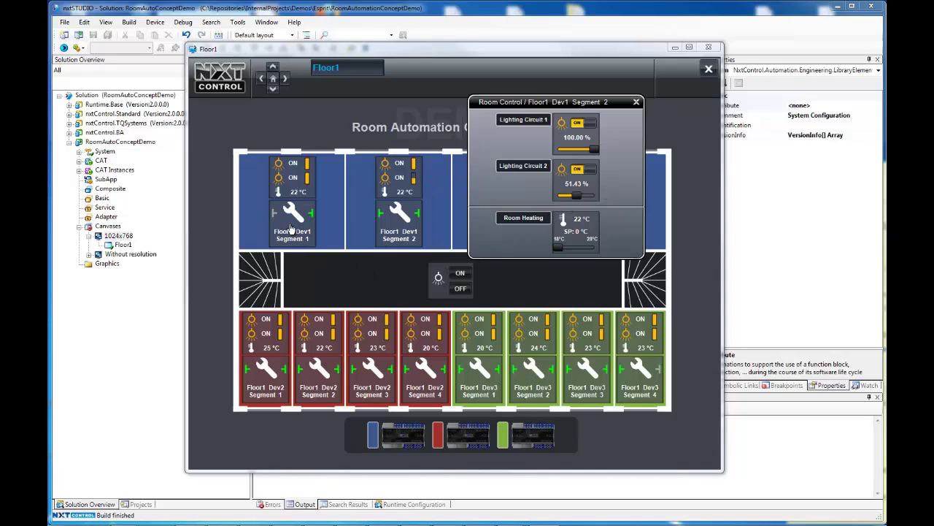
In the Floor1 Dev1 Segment 1 settings, switch the wall off and enable the separation of the first lighting circuit.
{"action": "left_click", "coordinate": [290, 229]}
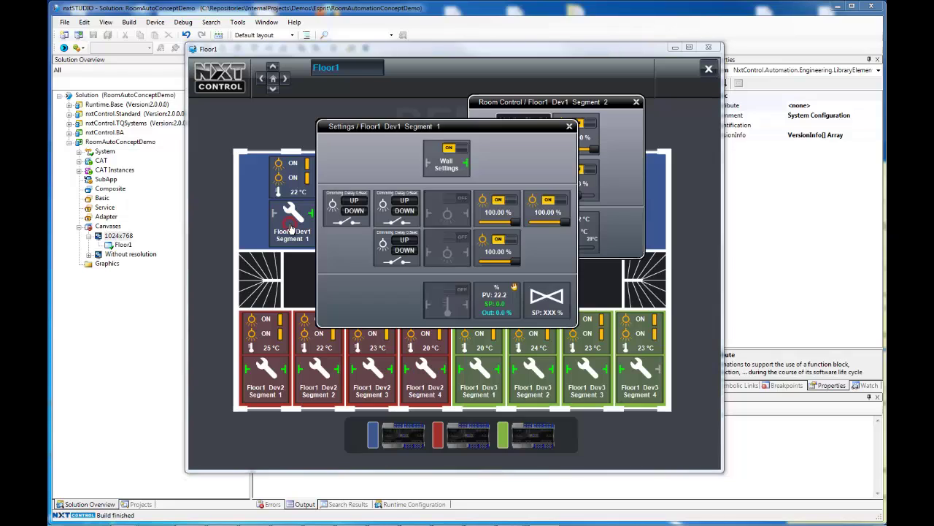
{"action": "left_click_drag", "start_coordinate": [398, 138], "coordinate": [283, 266]}
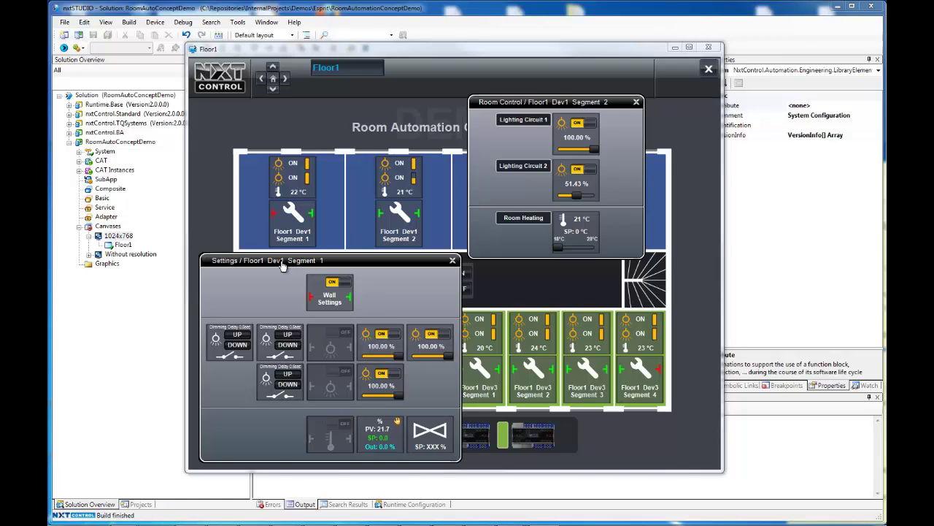
{"action": "left_click", "coordinate": [342, 285]}
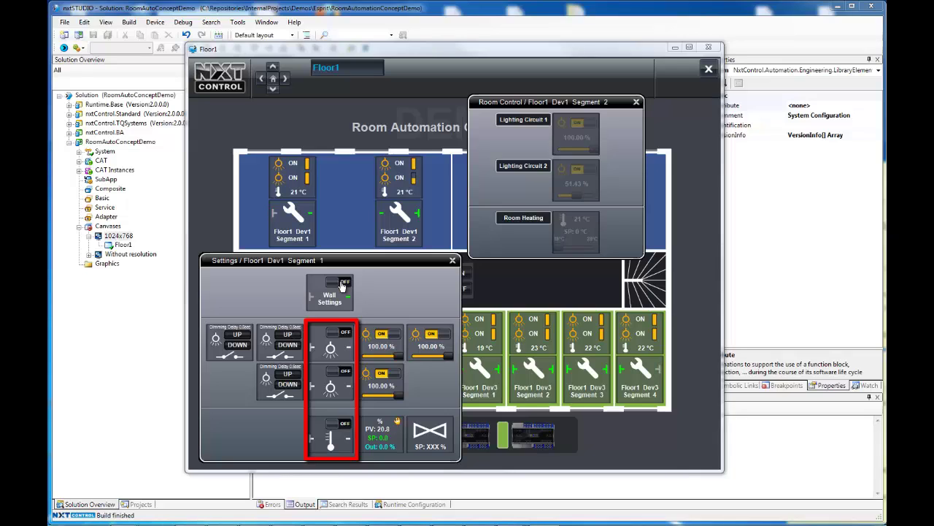
{"action": "left_click", "coordinate": [333, 336]}
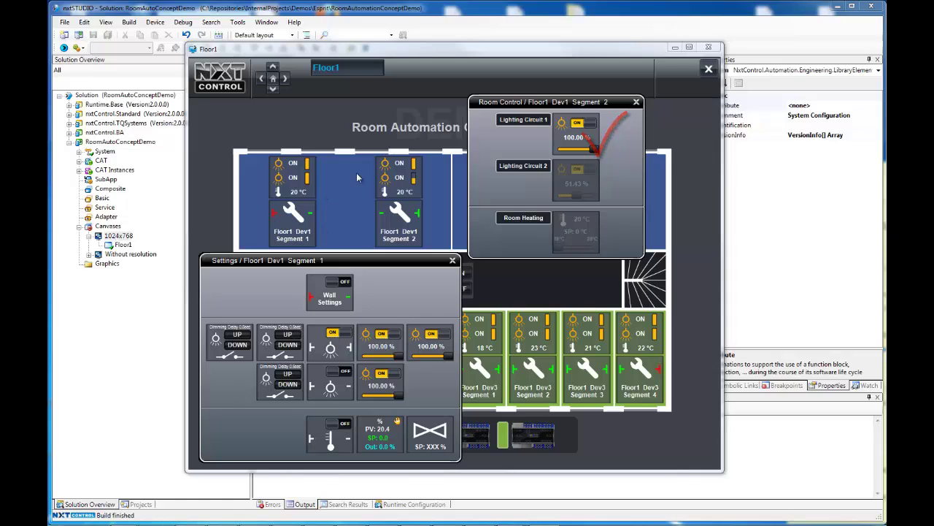
Test Lighting Circuit 1 by switching it off and back on separately in the Segment 2 and Segment 1 room controls of Dev1.
{"action": "left_click", "coordinate": [589, 128]}
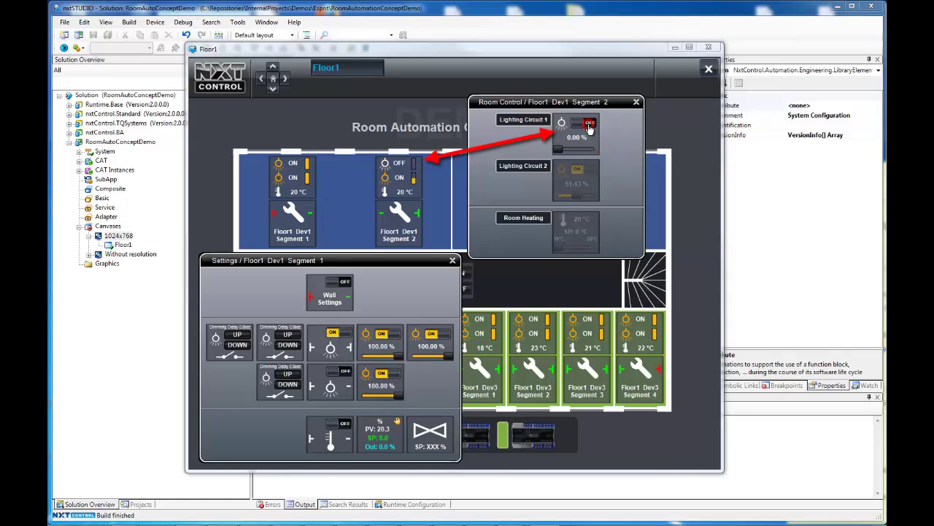
{"action": "left_click", "coordinate": [589, 129]}
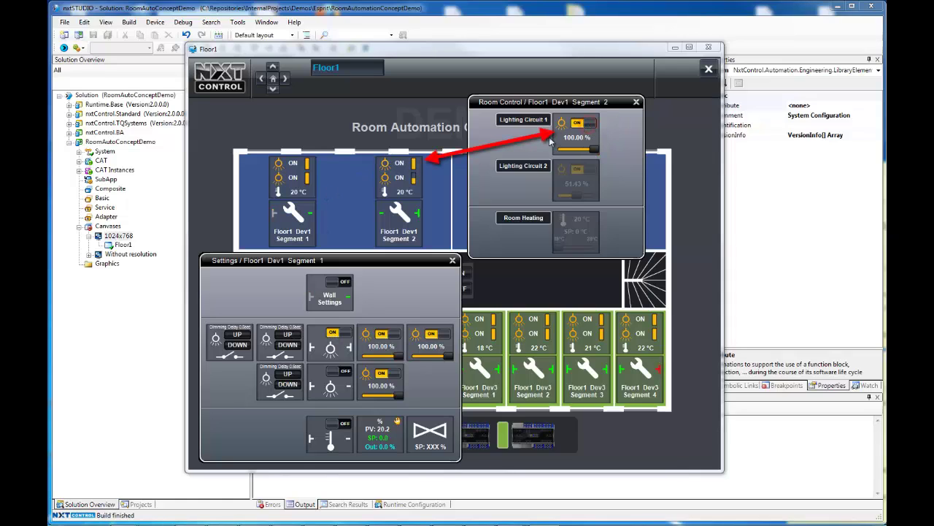
{"action": "left_click", "coordinate": [297, 180]}
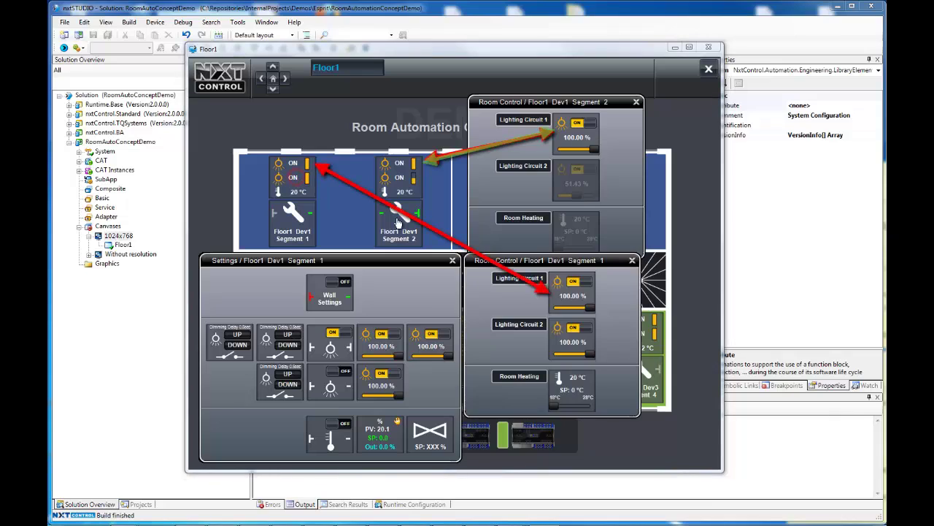
{"action": "left_click", "coordinate": [584, 281]}
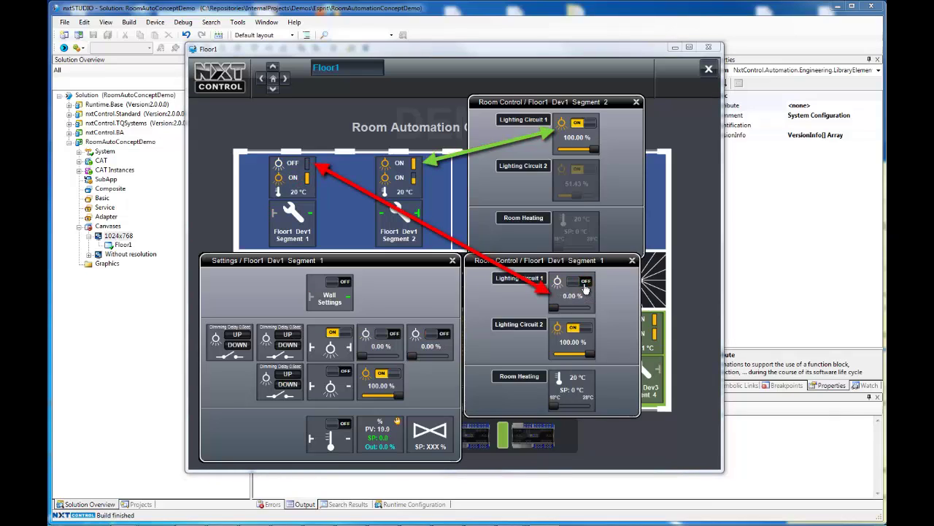
{"action": "left_click", "coordinate": [585, 286]}
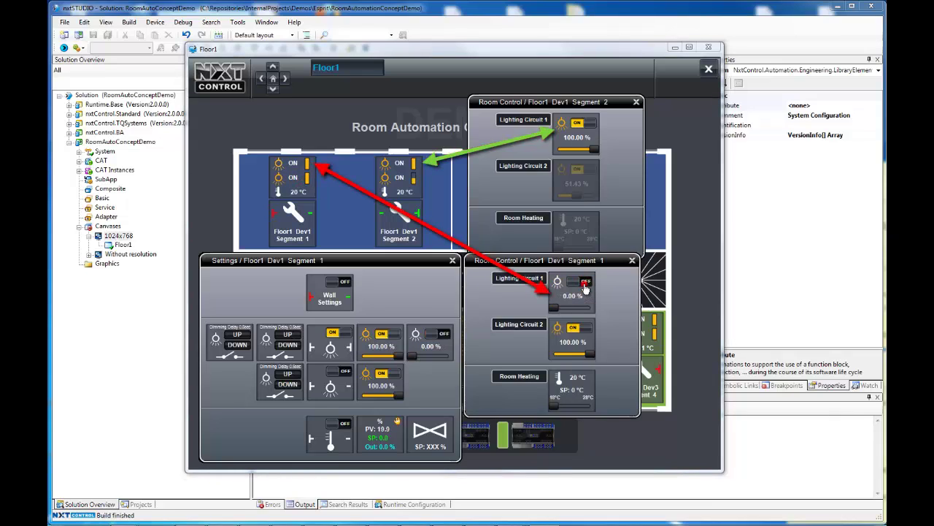
Test Lighting Circuit 2 of Dev1 Segment 1 by switching it off and back on, and close both room control windows.
{"action": "left_click", "coordinate": [584, 330]}
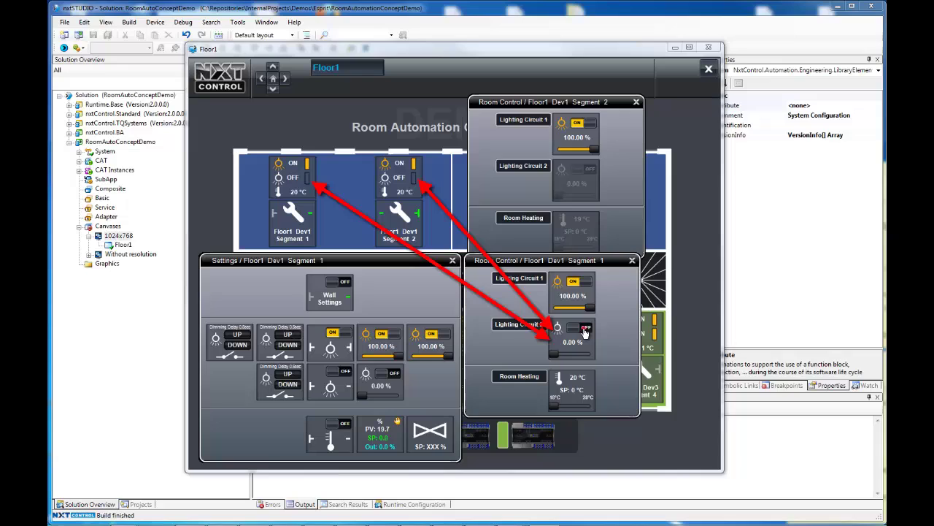
{"action": "left_click", "coordinate": [584, 330]}
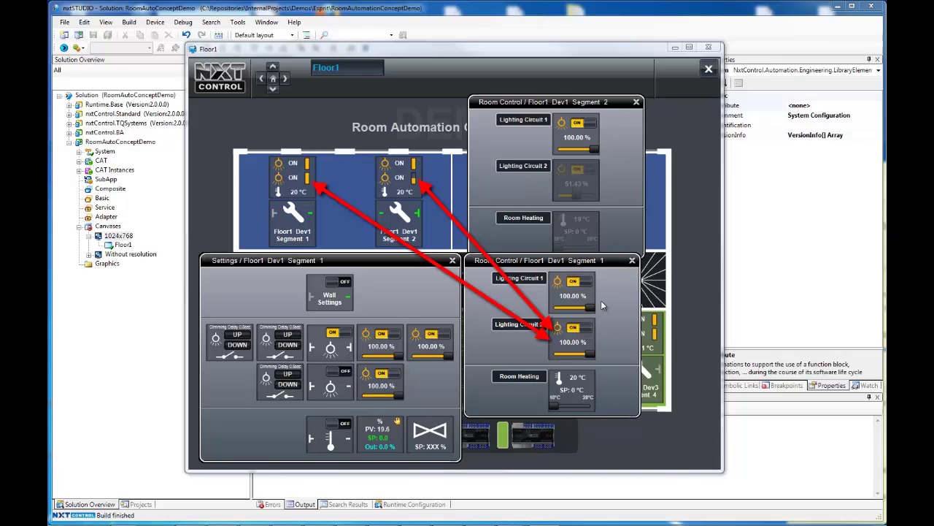
{"action": "left_click", "coordinate": [632, 261]}
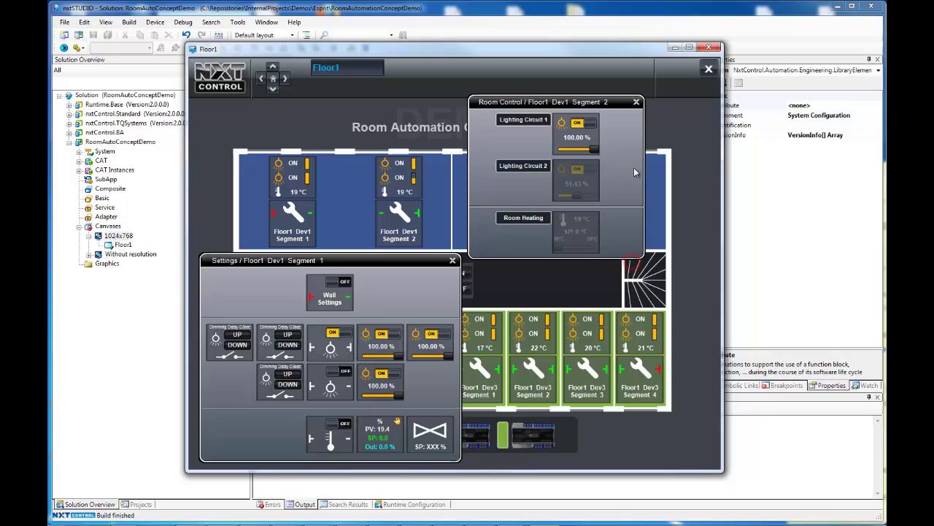
{"action": "left_click", "coordinate": [636, 102]}
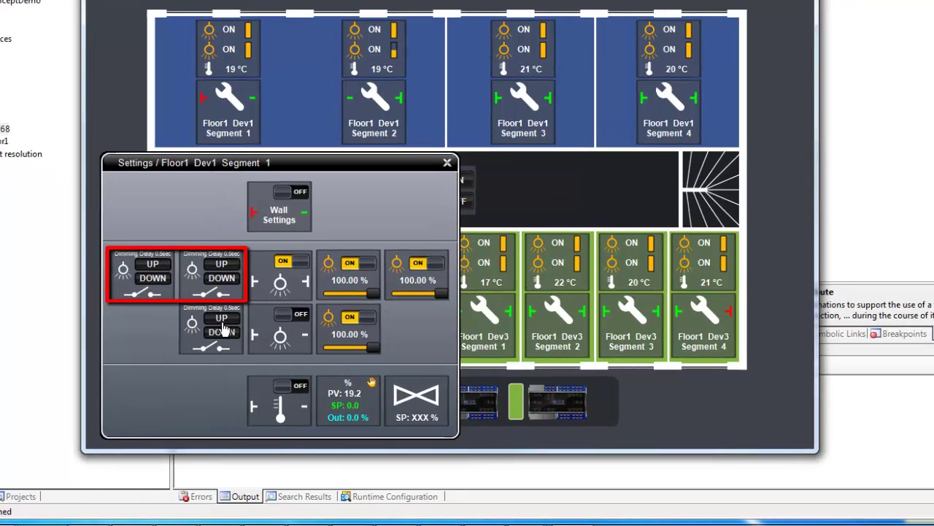
Test both dimmer switches of the first lighting circuit in the Segment 1 settings by switching the lights down and up again with each.
{"action": "left_click", "coordinate": [154, 280]}
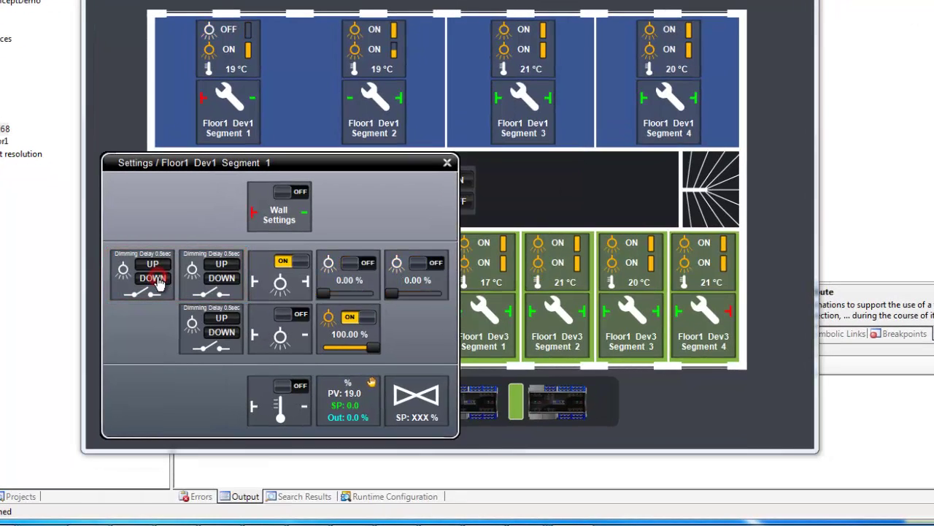
{"action": "left_click", "coordinate": [157, 266]}
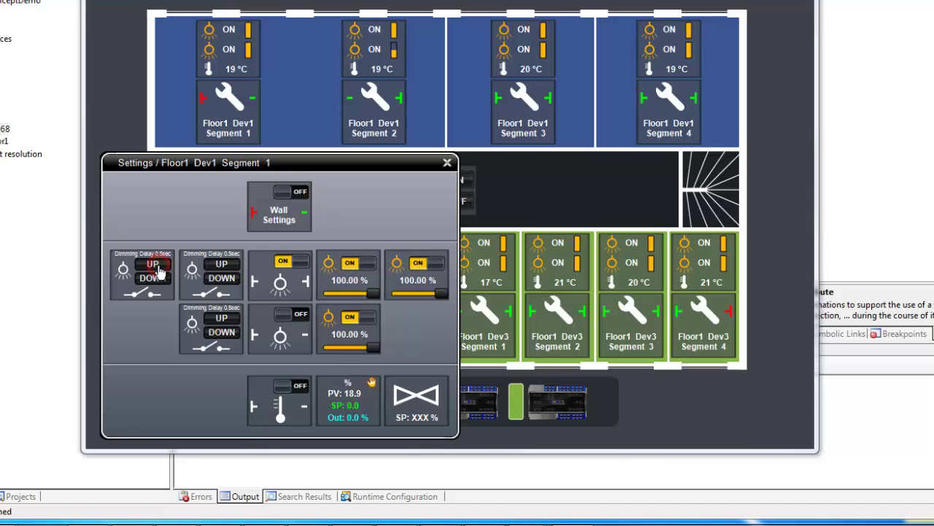
{"action": "left_click", "coordinate": [223, 285]}
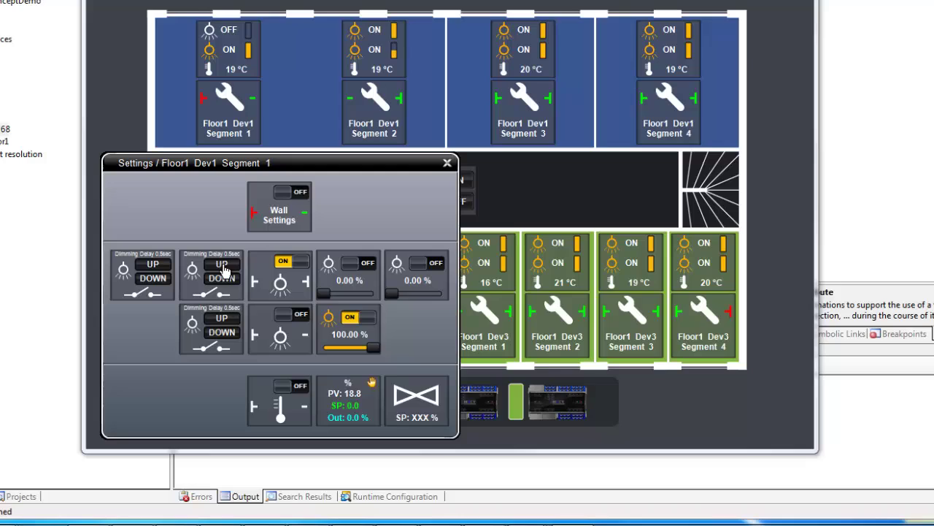
{"action": "left_click", "coordinate": [225, 269]}
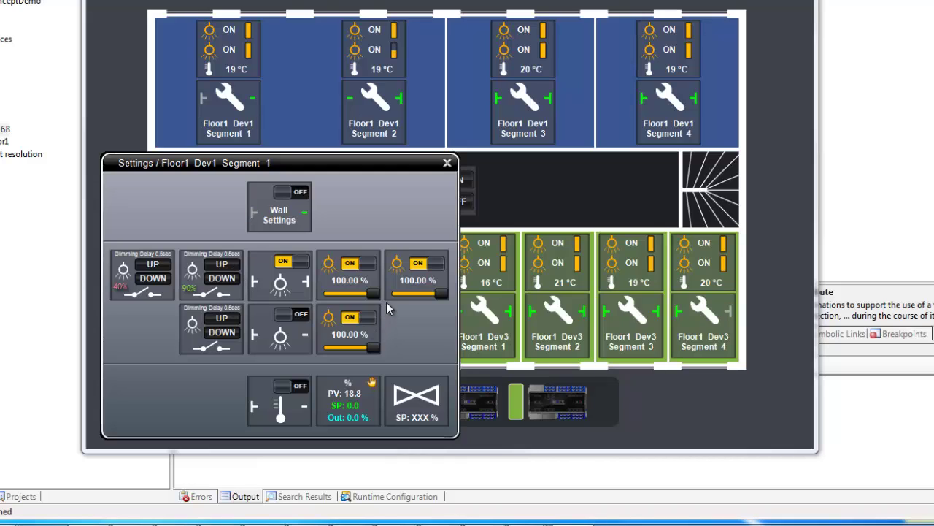
Dim the circuit's first lamp to about 59 %, switch its second lamp off and back on, and close the Segment 1 settings.
{"action": "left_click_drag", "start_coordinate": [373, 297], "coordinate": [353, 302]}
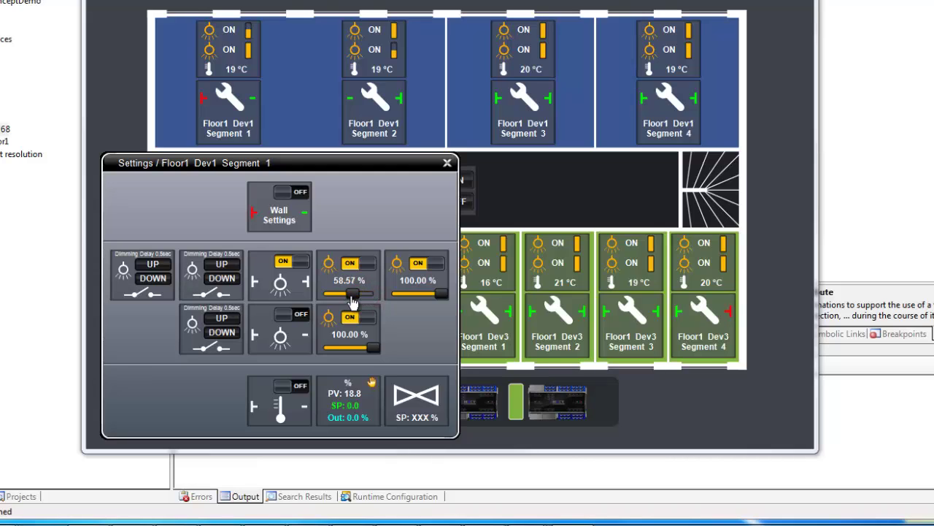
{"action": "left_click", "coordinate": [435, 267]}
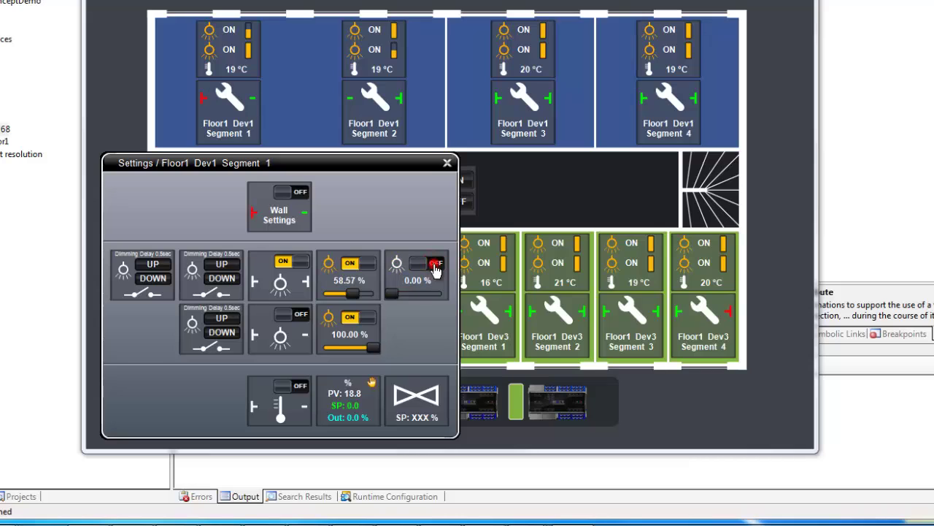
{"action": "left_click", "coordinate": [435, 267]}
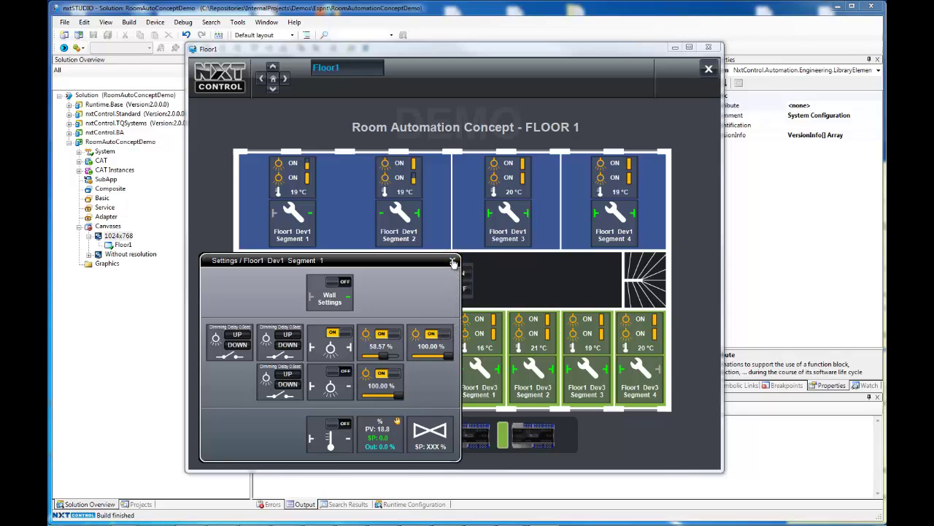
{"action": "left_click", "coordinate": [453, 262]}
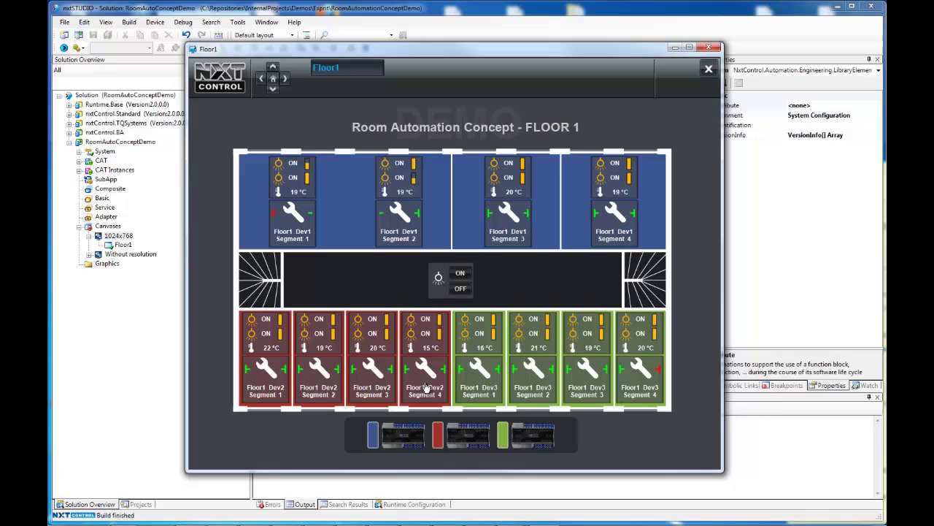
Open the wall between Dev2 Segments 3 and 4 by switching off Wall Settings in the Dev2 Segment 3 settings, and close them.
{"action": "left_click", "coordinate": [370, 383]}
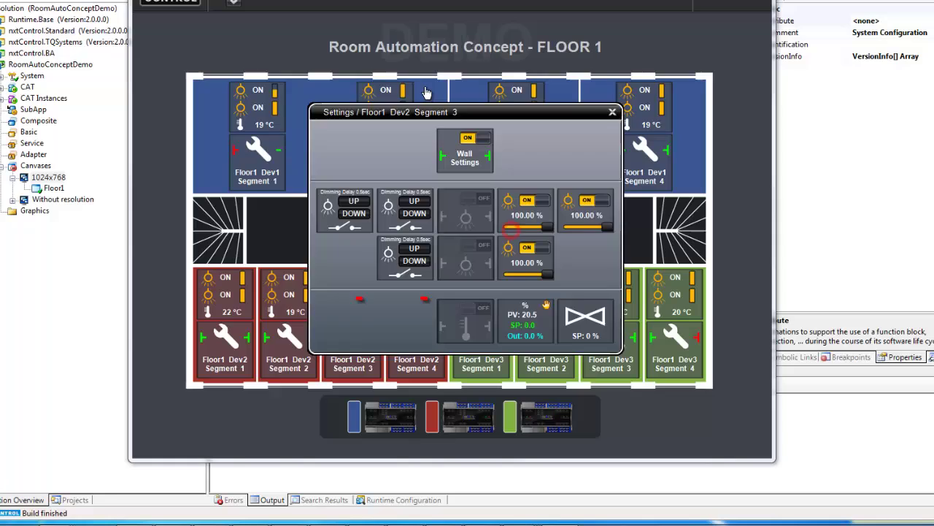
{"action": "left_click_drag", "start_coordinate": [440, 118], "coordinate": [381, 26]}
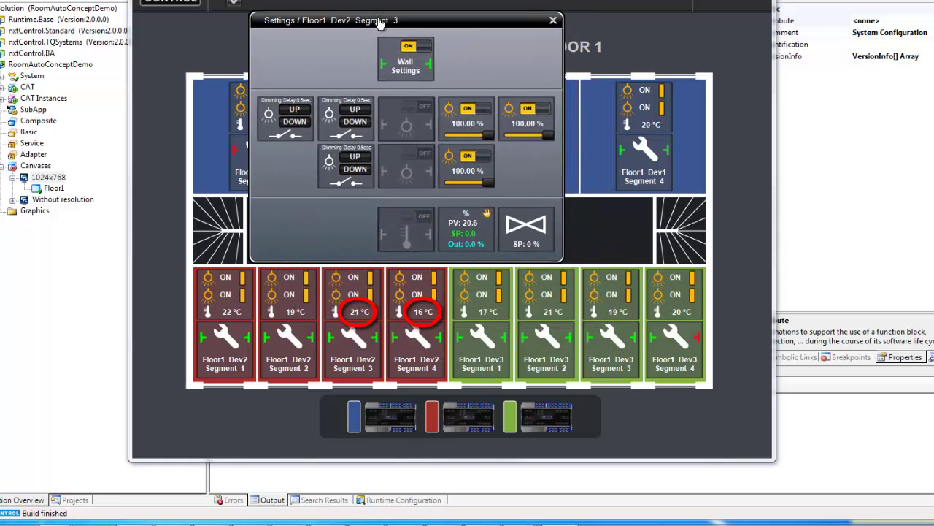
{"action": "left_click", "coordinate": [413, 50]}
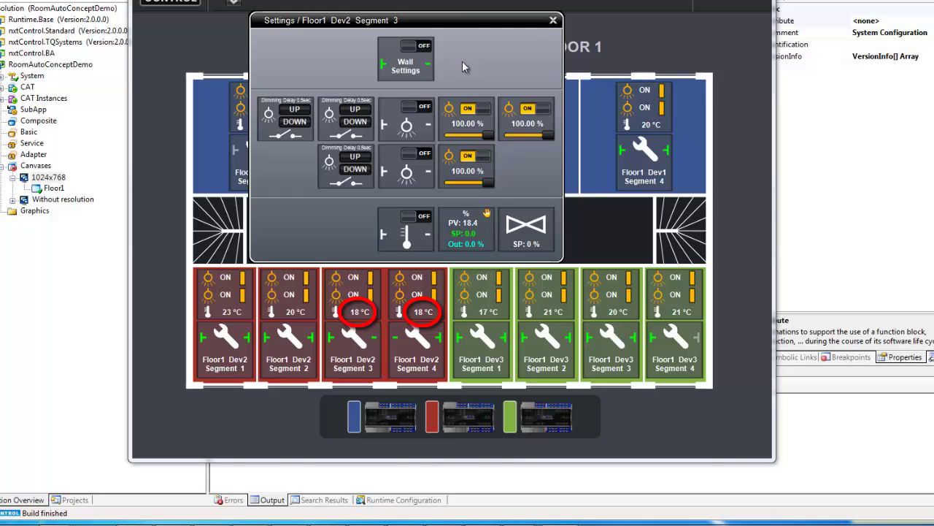
{"action": "left_click", "coordinate": [552, 22]}
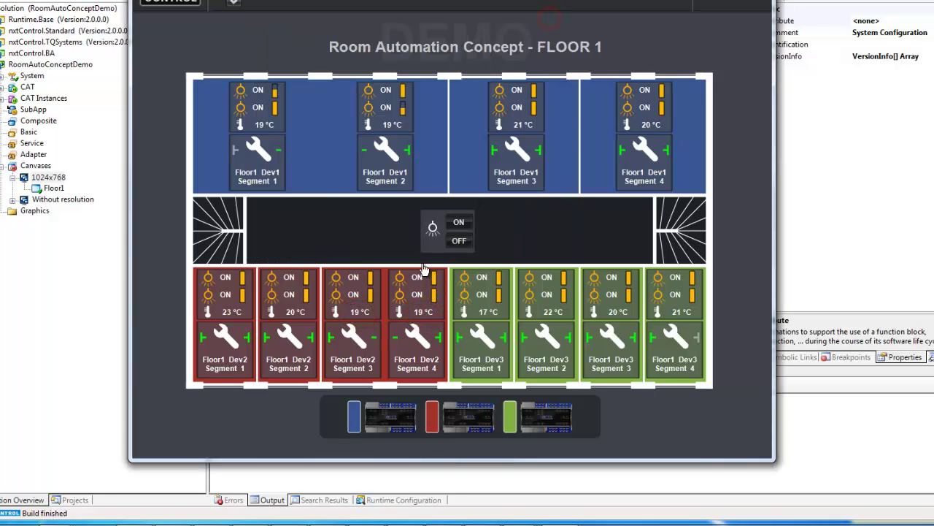
Switch off Wall Settings in the Dev2 Segment 4 settings to join it with Dev3 Segment 1, and close the settings.
{"action": "left_click", "coordinate": [415, 359]}
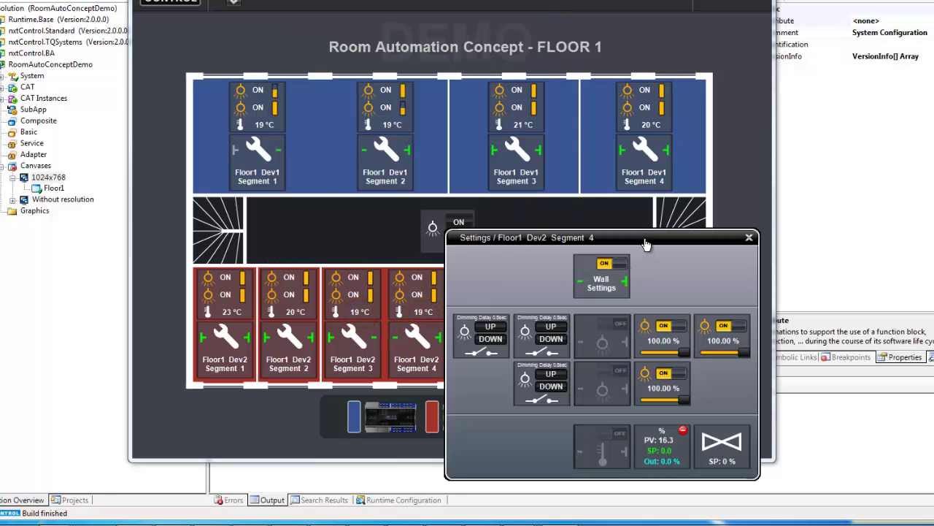
{"action": "left_click_drag", "start_coordinate": [642, 239], "coordinate": [470, 19]}
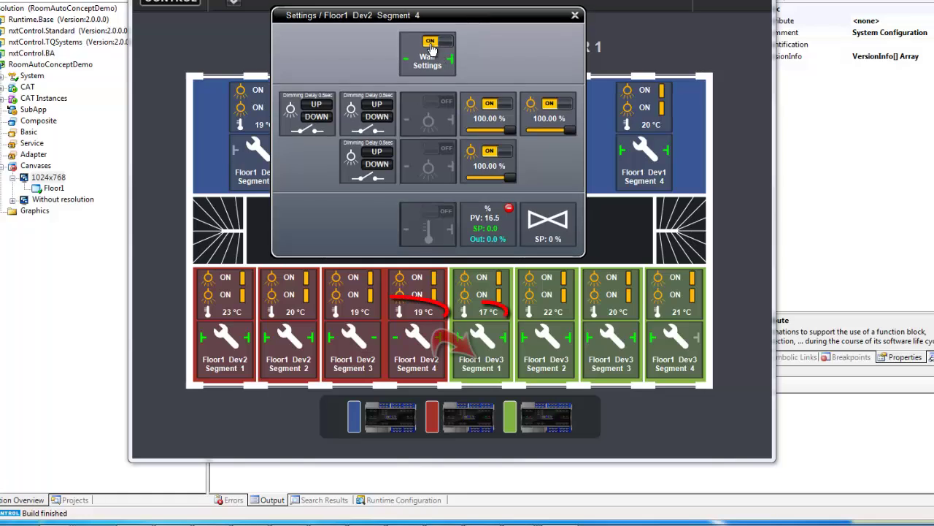
{"action": "left_click", "coordinate": [444, 42]}
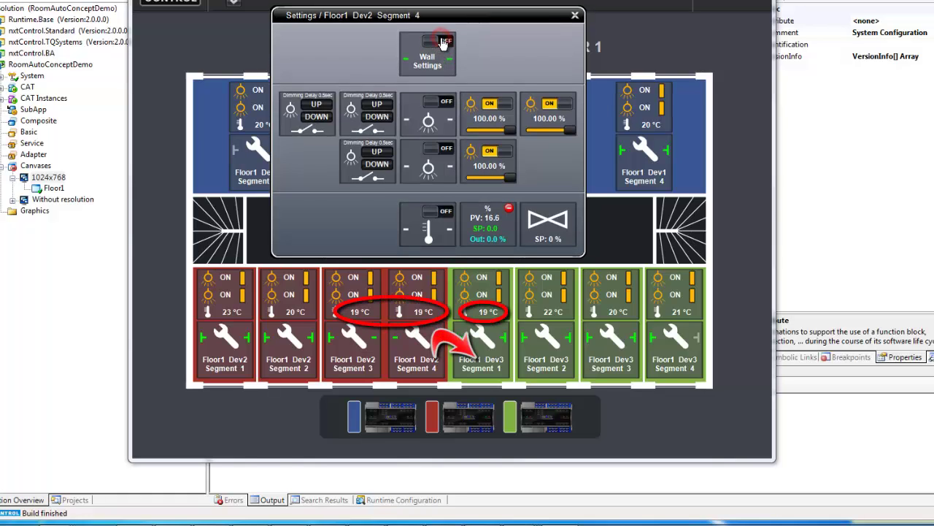
{"action": "left_click", "coordinate": [575, 15]}
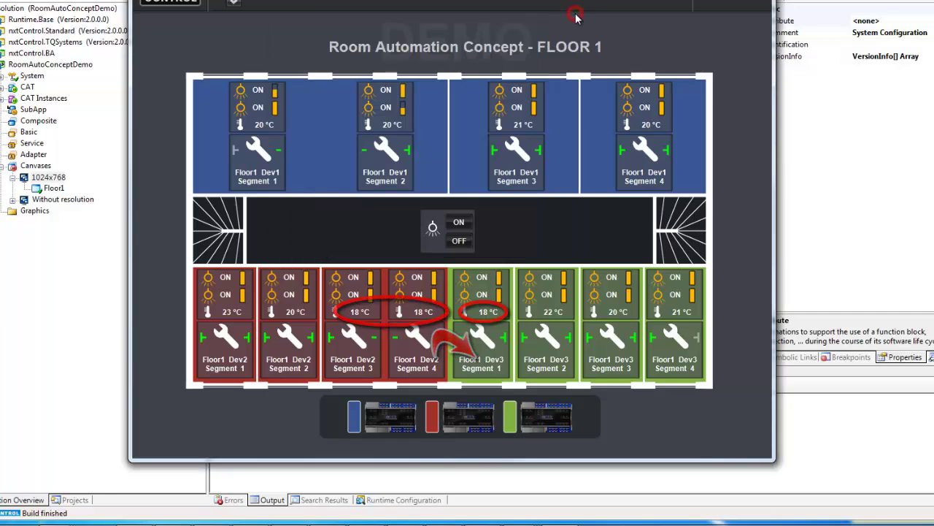
Switch off Wall Settings in the Dev3 Segment 1 settings to add Dev3 Segment 2 to the joined room, and close them.
{"action": "left_click", "coordinate": [495, 352]}
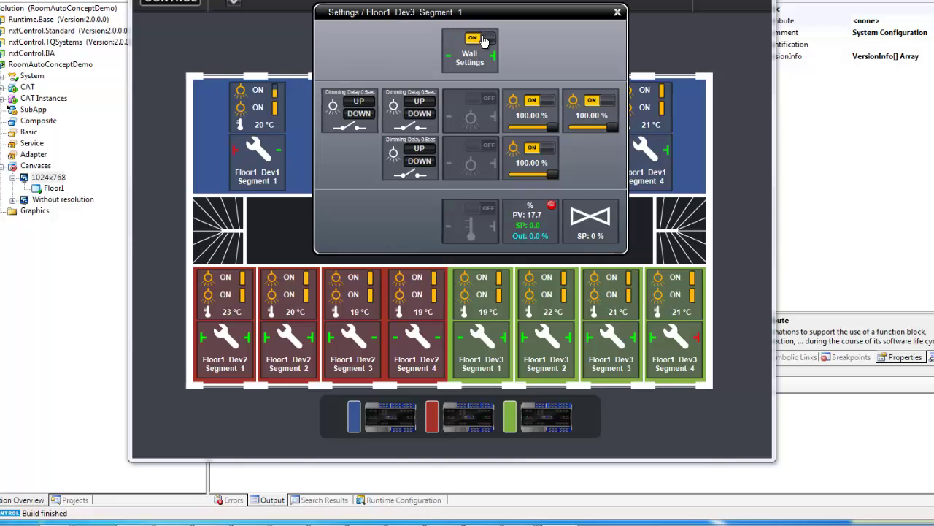
{"action": "left_click", "coordinate": [482, 39]}
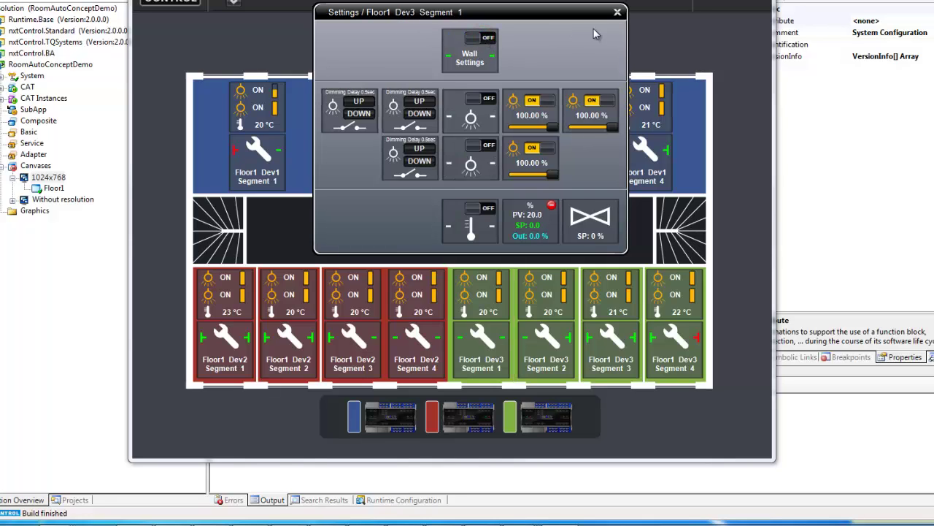
{"action": "left_click", "coordinate": [618, 13]}
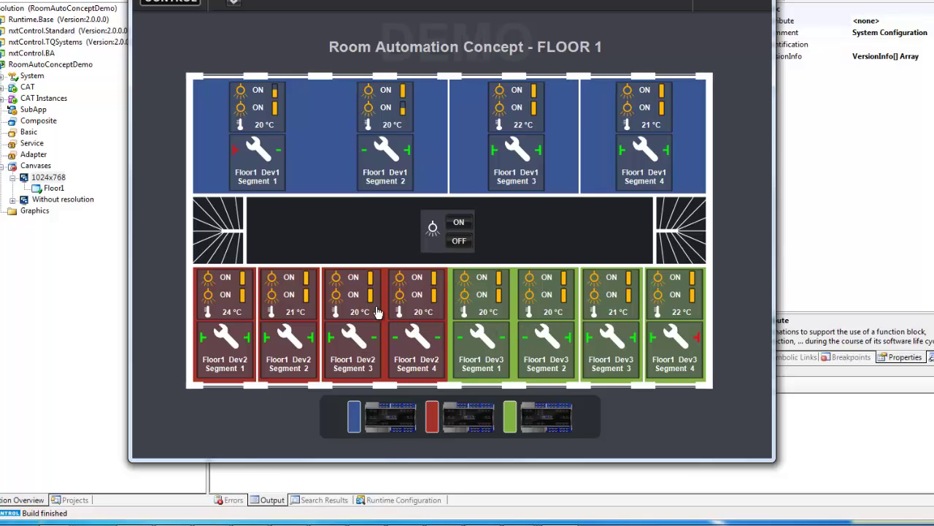
Test the joined room's Lighting Circuit 1 by switching it off and back on in the Dev2 Segment 3 room control, and close it.
{"action": "left_click", "coordinate": [357, 307]}
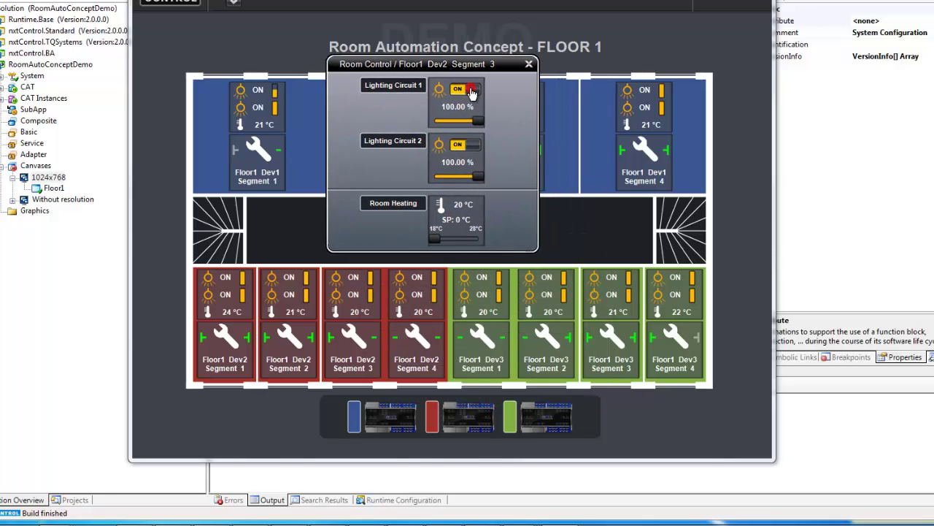
{"action": "left_click", "coordinate": [471, 90]}
{"action": "left_click", "coordinate": [470, 90]}
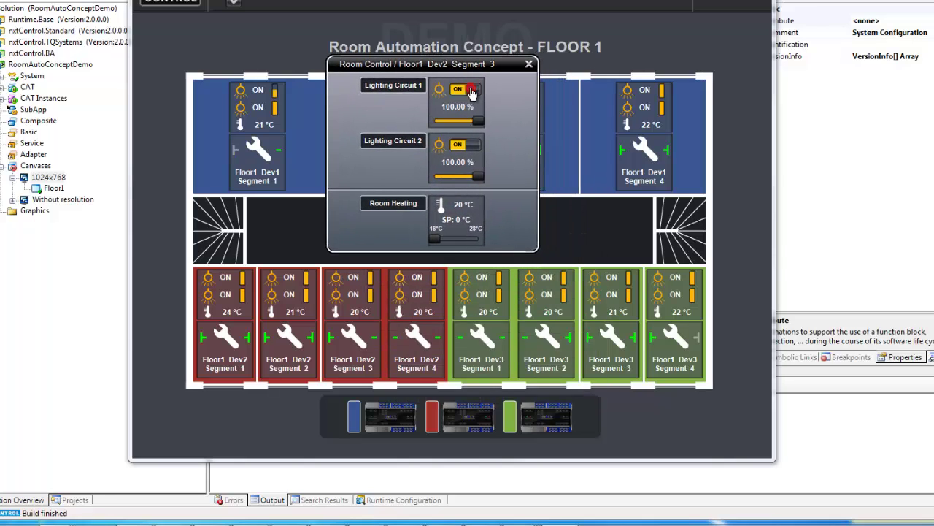
{"action": "left_click", "coordinate": [529, 65]}
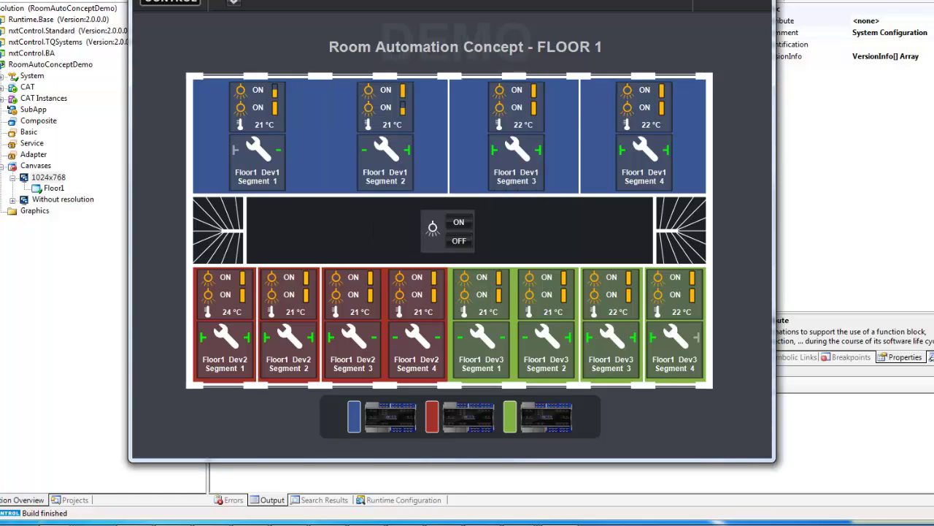
Leave the Floor 1 HMI and clear the deployed project from the BUILDING_Floor1_Dev2 device.
{"action": "key", "text": "alt+F4"}
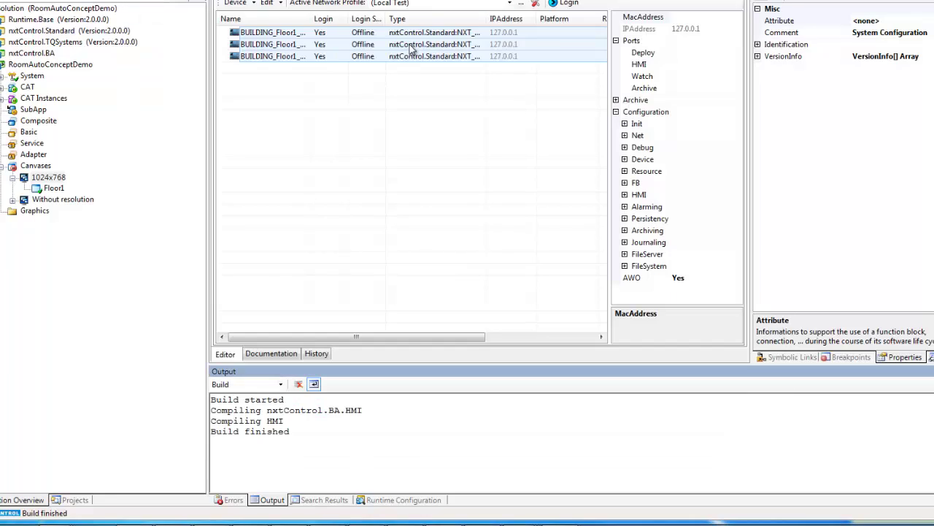
{"action": "left_click", "coordinate": [410, 45]}
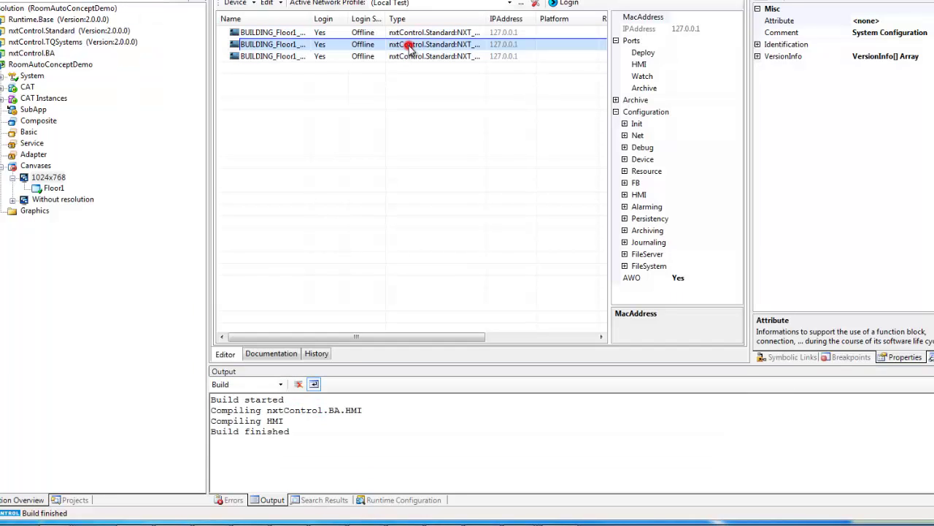
{"action": "right_click", "coordinate": [410, 45]}
{"action": "mouse_move", "coordinate": [437, 73]}
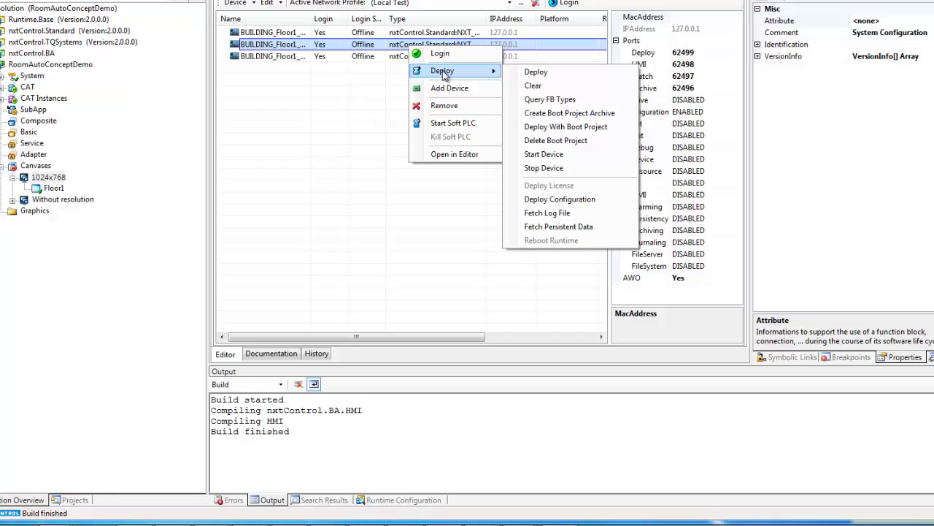
{"action": "left_click", "coordinate": [533, 86]}
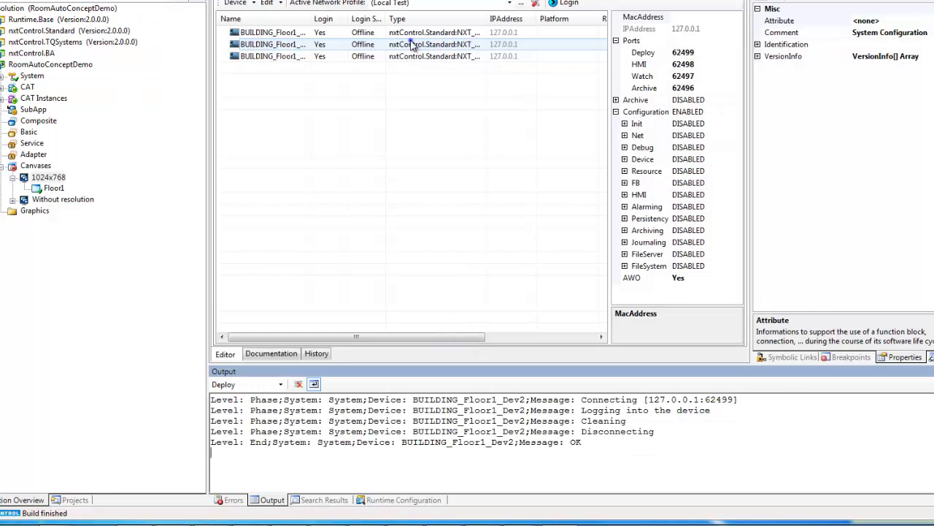
Deploy the project to the BUILDING_Floor1_Dev2 device again.
{"action": "left_click", "coordinate": [413, 45]}
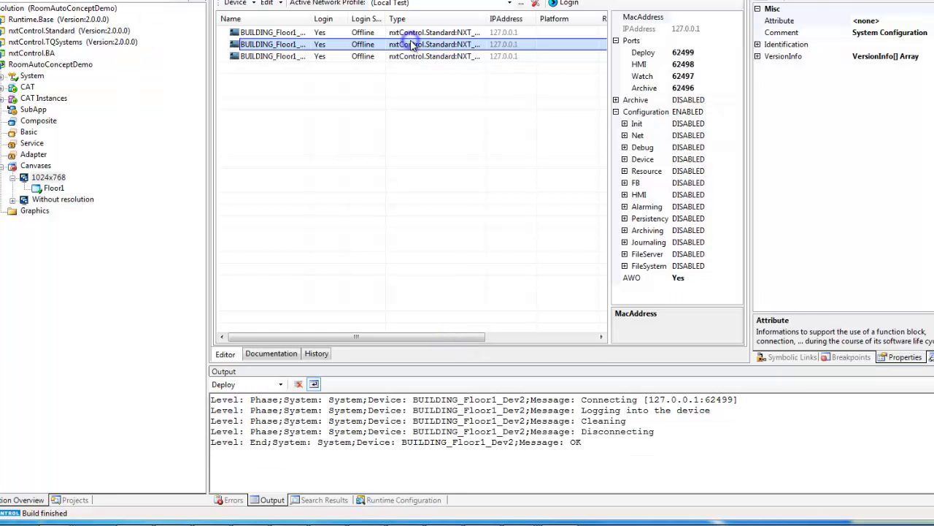
{"action": "right_click", "coordinate": [413, 45]}
{"action": "mouse_move", "coordinate": [444, 67]}
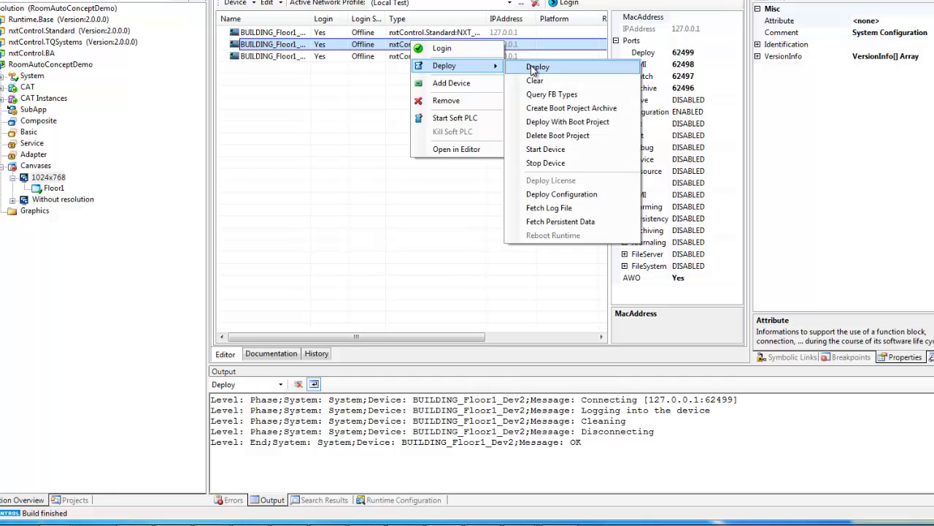
{"action": "left_click", "coordinate": [538, 67]}
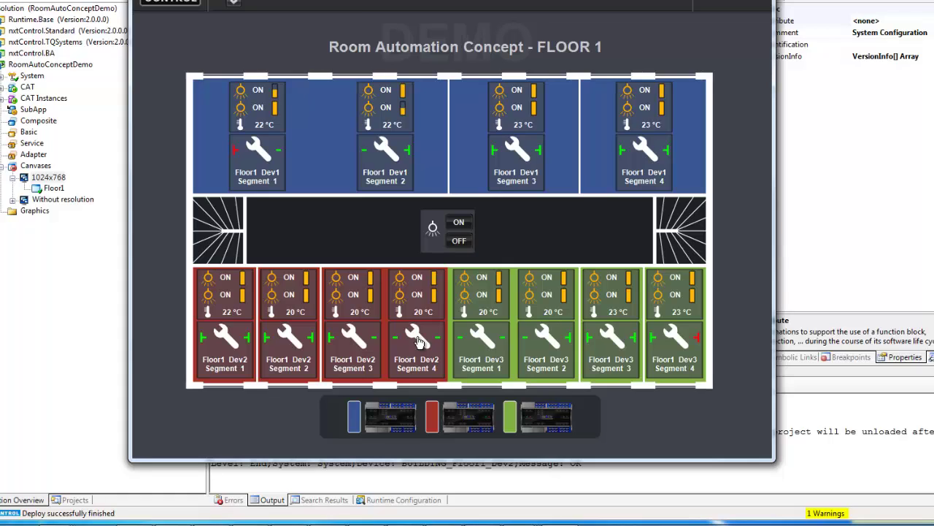
Retest Lighting Circuit 1 after the redeployment by switching it off and back on in the Dev2 Segment 3 room control, and close it.
{"action": "left_click", "coordinate": [359, 311]}
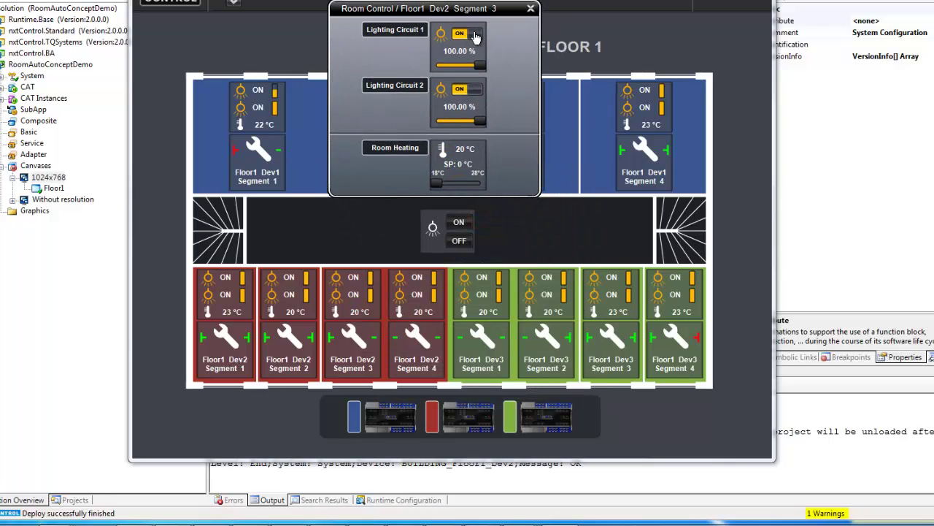
{"action": "left_click", "coordinate": [473, 35]}
{"action": "left_click", "coordinate": [472, 35]}
{"action": "left_click", "coordinate": [530, 10]}
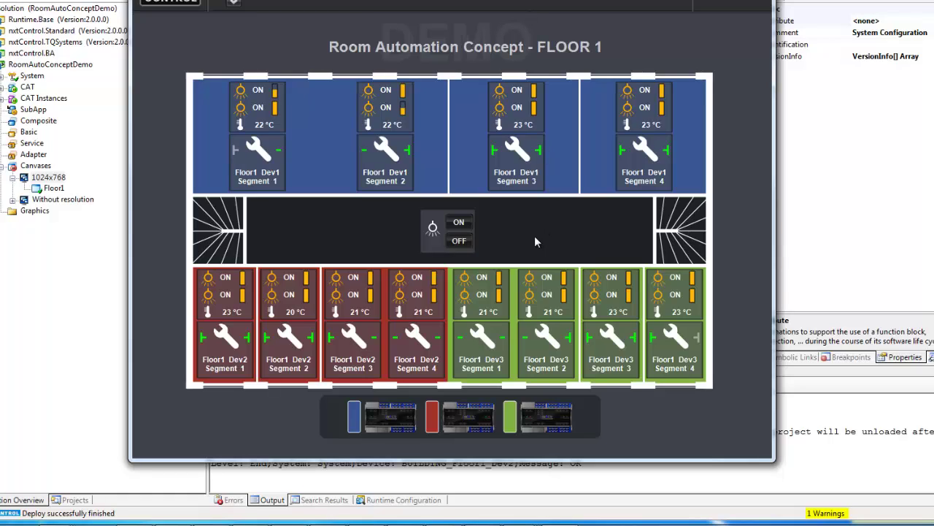
Switch off all Floor 1 lights with the central corridor switch, and close the HMI window and the System editor.
{"action": "left_click", "coordinate": [460, 245]}
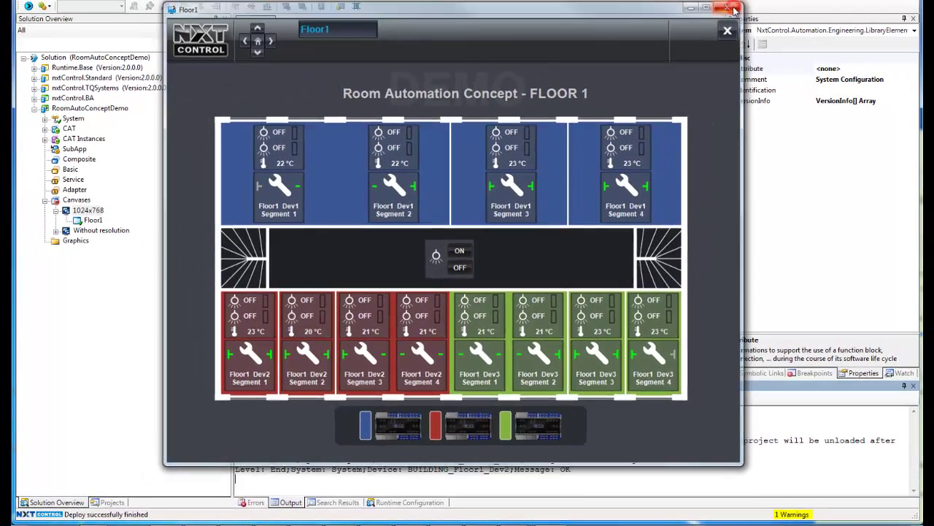
{"action": "left_click", "coordinate": [738, 5]}
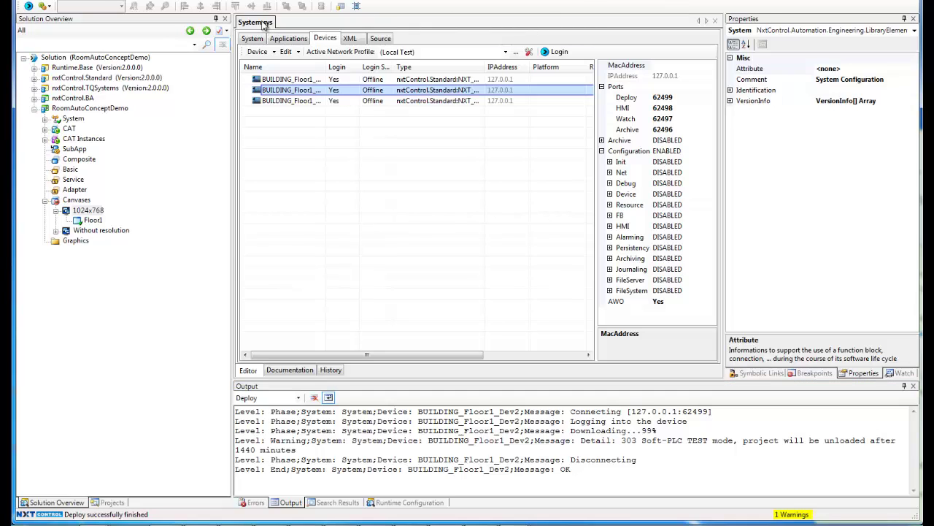
{"action": "middle_click", "coordinate": [262, 23]}
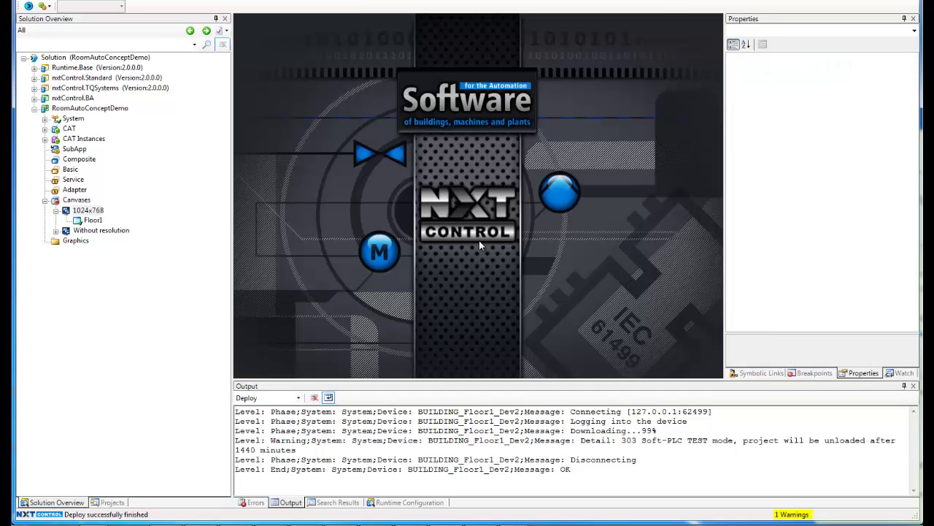